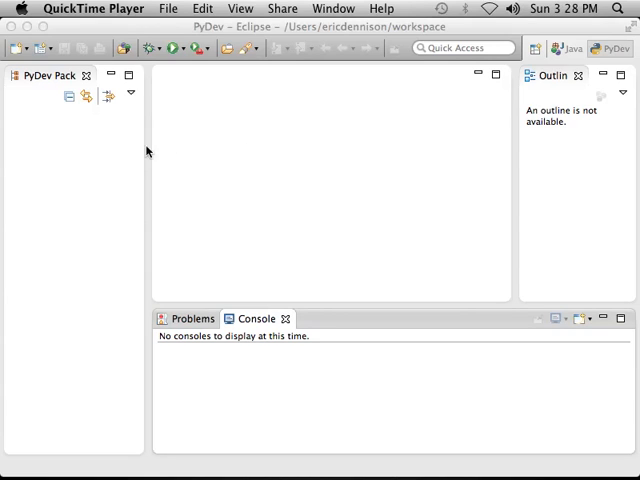
Bring the Eclipse window to the front.
{"action": "left_click", "coordinate": [82, 170]}
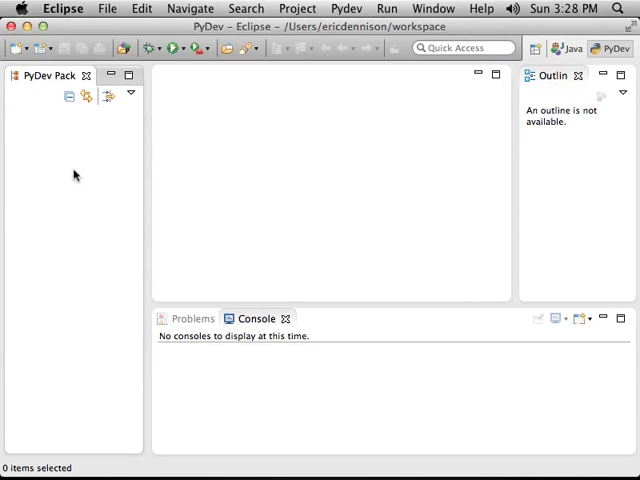
Start creating a new PyDev Project from File > New.
{"action": "left_click", "coordinate": [107, 8]}
{"action": "mouse_move", "coordinate": [150, 28]}
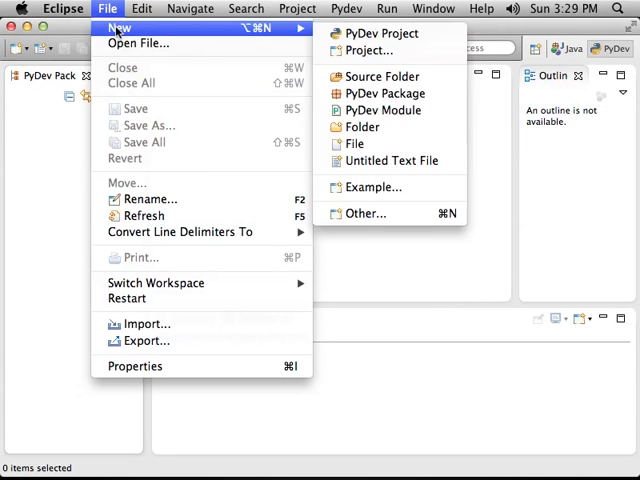
{"action": "left_click", "coordinate": [368, 34]}
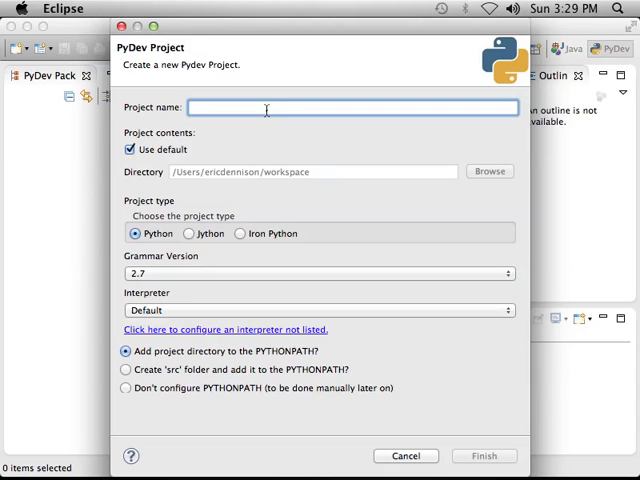
{"action": "type", "text": "Computer "}
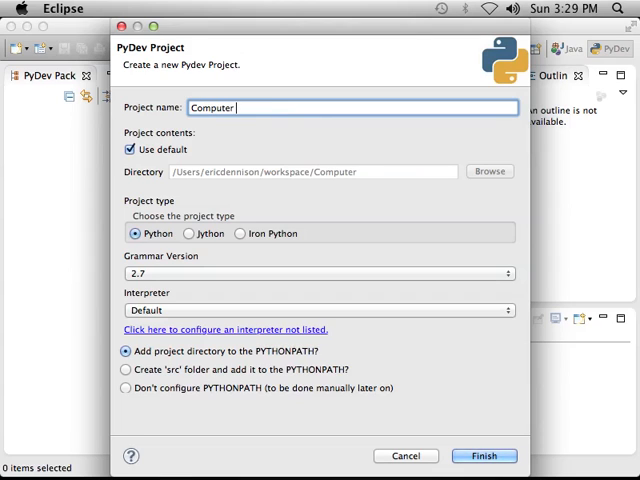
{"action": "type", "text": "Programming "}
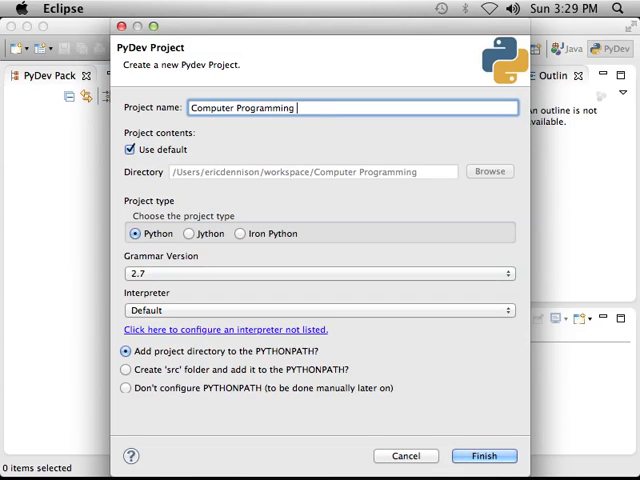
{"action": "type", "text": "Assignments"}
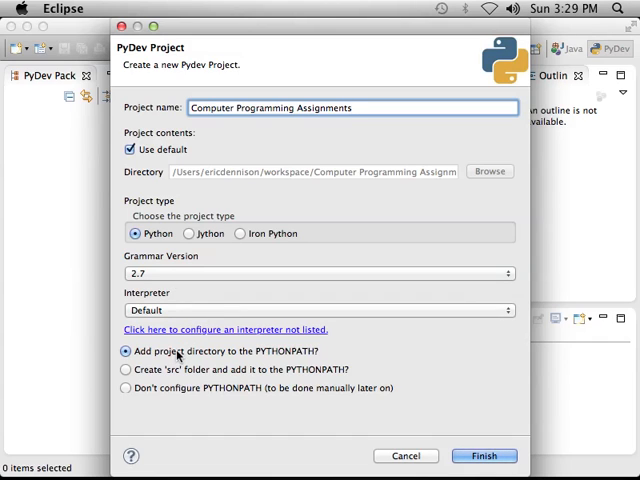
Create the Computer Programming Assignments project with the default settings.
{"action": "left_click", "coordinate": [484, 456]}
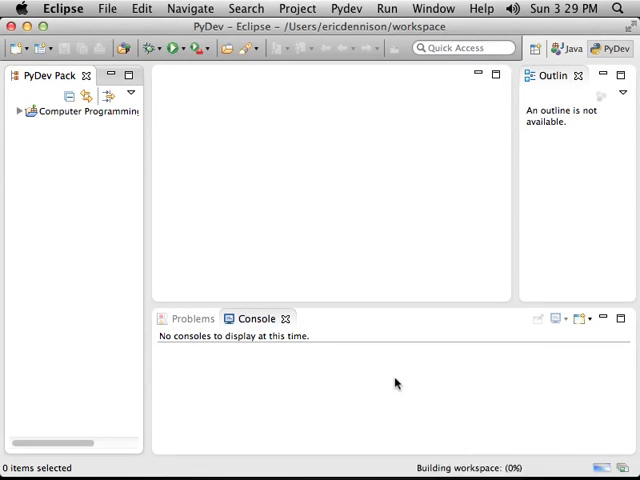
Inspect the new project's tree, select it, and widen the explorer so its full name shows.
{"action": "left_click", "coordinate": [20, 112]}
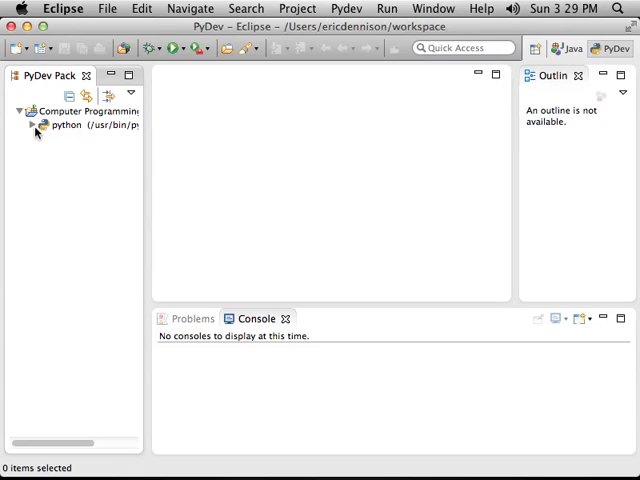
{"action": "left_click", "coordinate": [32, 126]}
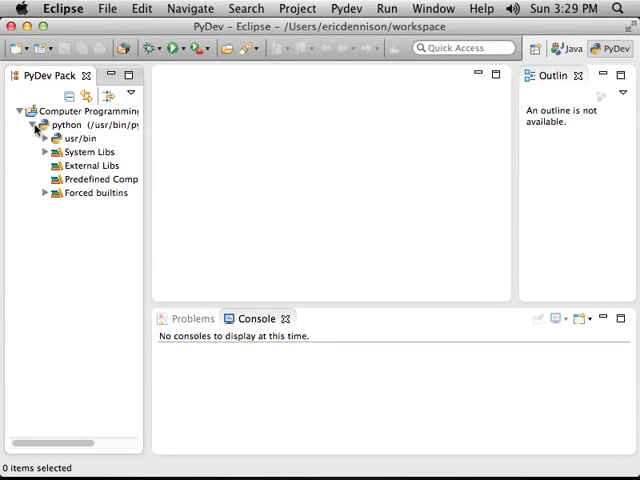
{"action": "left_click", "coordinate": [33, 126]}
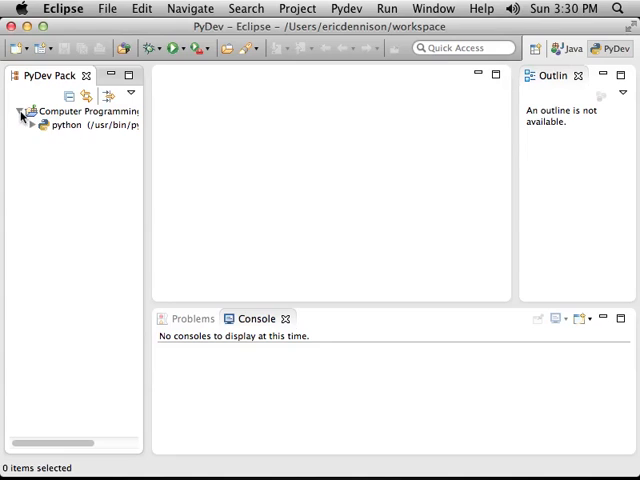
{"action": "left_click", "coordinate": [20, 112]}
{"action": "left_click", "coordinate": [57, 113]}
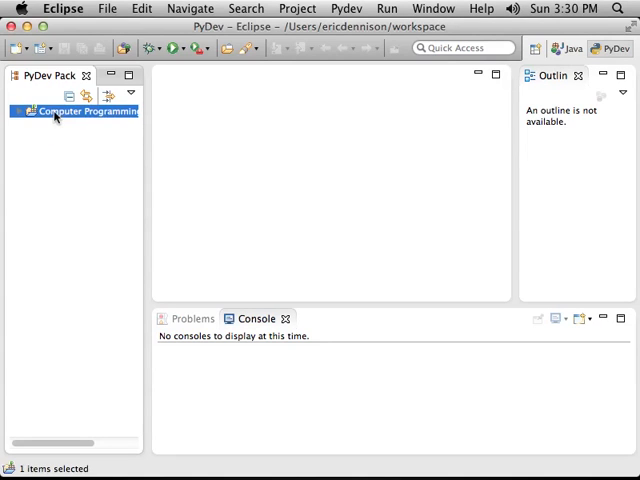
{"action": "left_click_drag", "start_coordinate": [148, 113], "coordinate": [188, 117]}
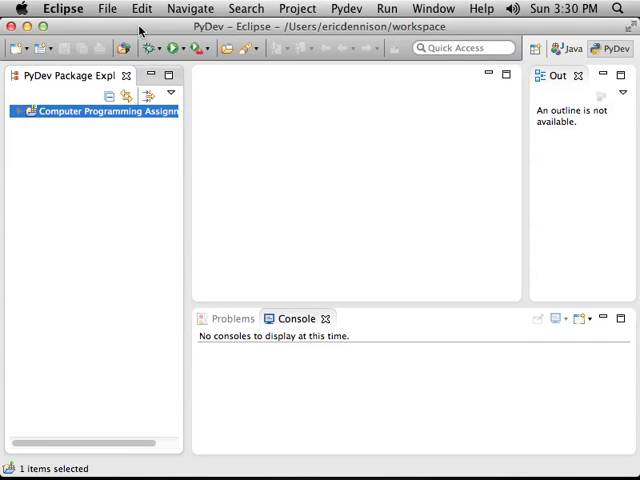
Start a new PyDev Module in the Computer Programming Assignments source folder.
{"action": "left_click", "coordinate": [108, 9]}
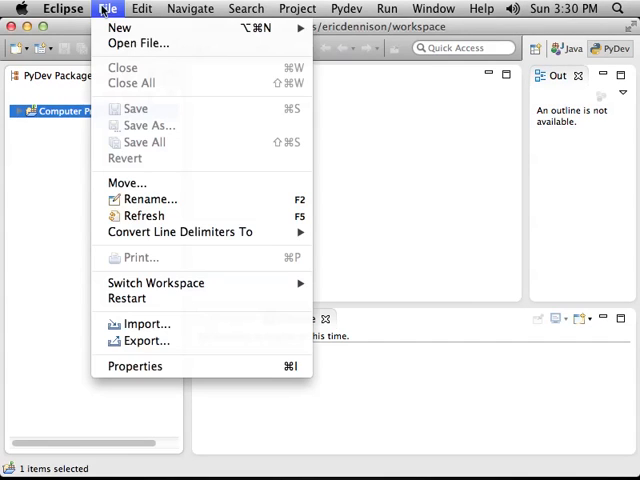
{"action": "mouse_move", "coordinate": [120, 28]}
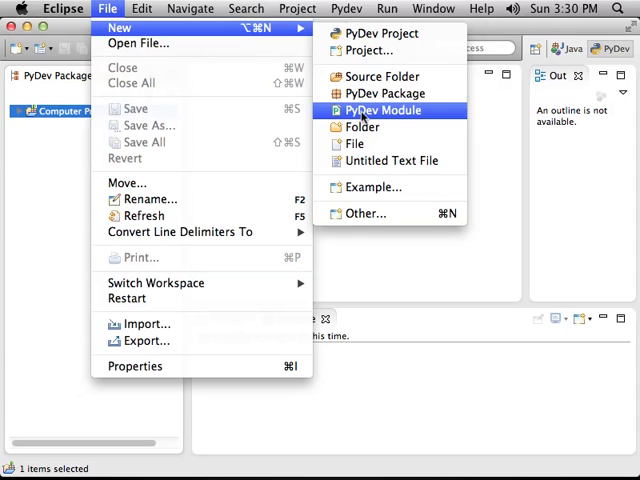
{"action": "left_click", "coordinate": [382, 110]}
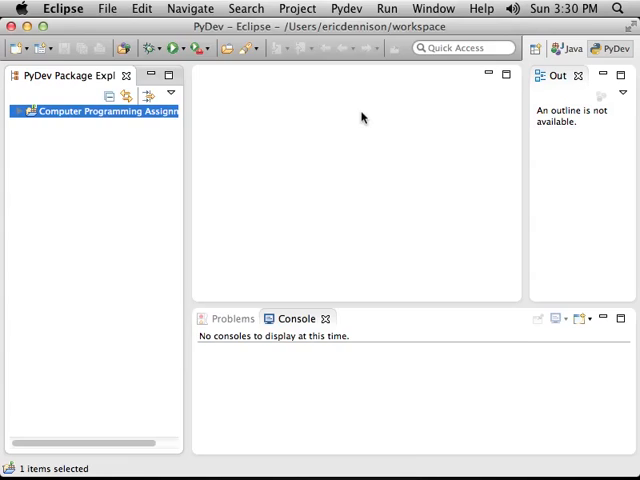
{"action": "key", "text": "ctrl+n"}
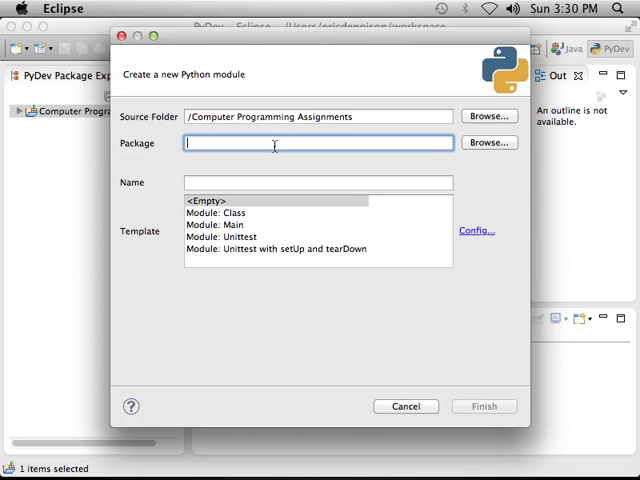
Create the module helloworld using the Empty template.
{"action": "left_click_drag", "start_coordinate": [253, 50], "coordinate": [268, 45]}
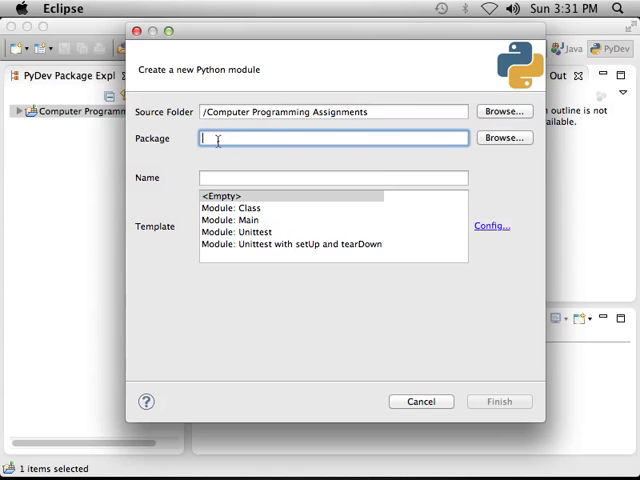
{"action": "left_click", "coordinate": [255, 178]}
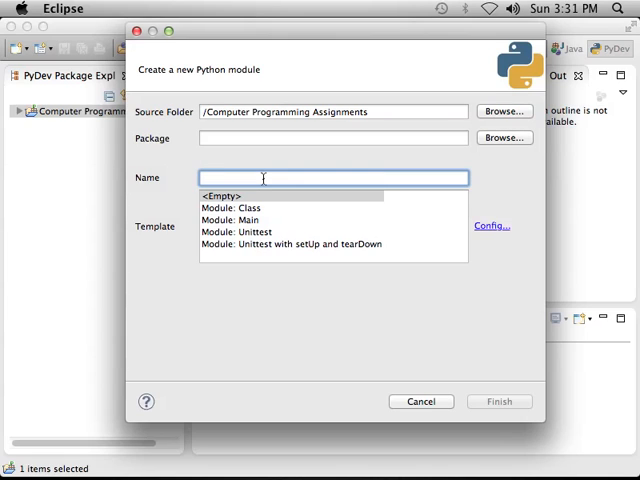
{"action": "type", "text": "hel"}
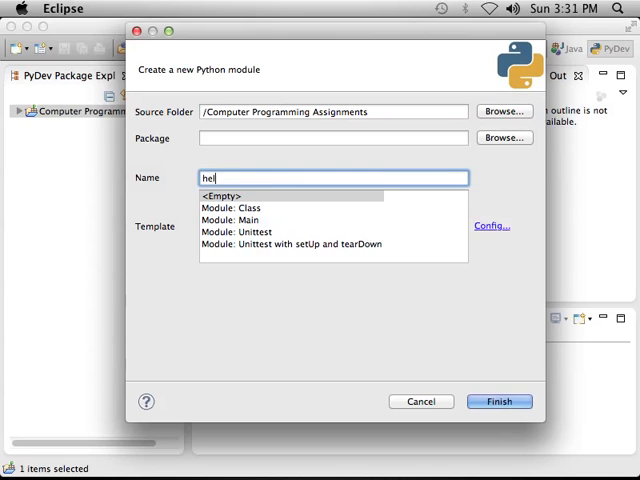
{"action": "type", "text": "loworld"}
{"action": "left_click", "coordinate": [232, 197]}
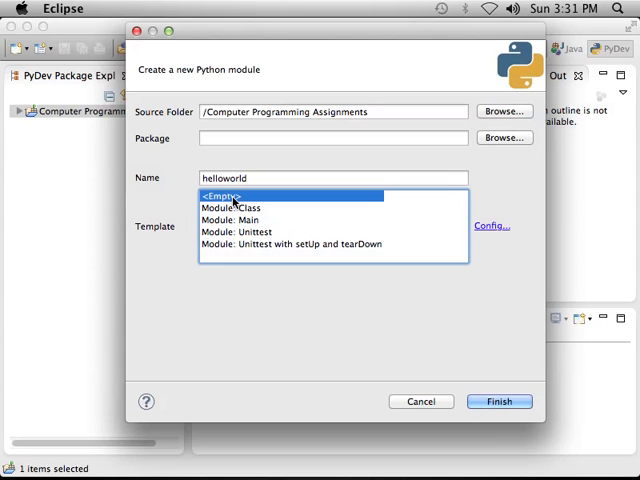
{"action": "left_click", "coordinate": [226, 207]}
{"action": "left_click", "coordinate": [488, 404]}
{"action": "left_click", "coordinate": [490, 402]}
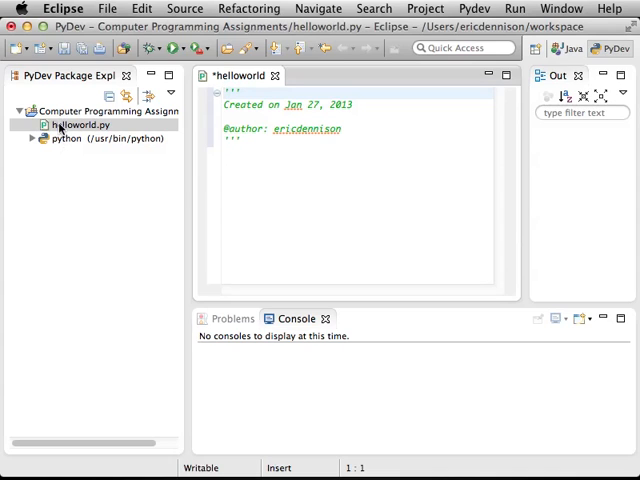
Select the new helloworld.py file in the project explorer.
{"action": "left_click", "coordinate": [60, 126]}
Maximize the helloworld.py editor and place the caret below the docstring.
{"action": "double_click", "coordinate": [300, 82]}
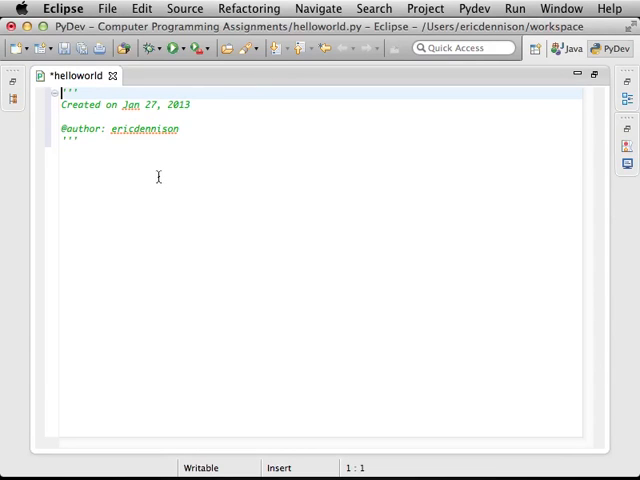
{"action": "left_click", "coordinate": [188, 190]}
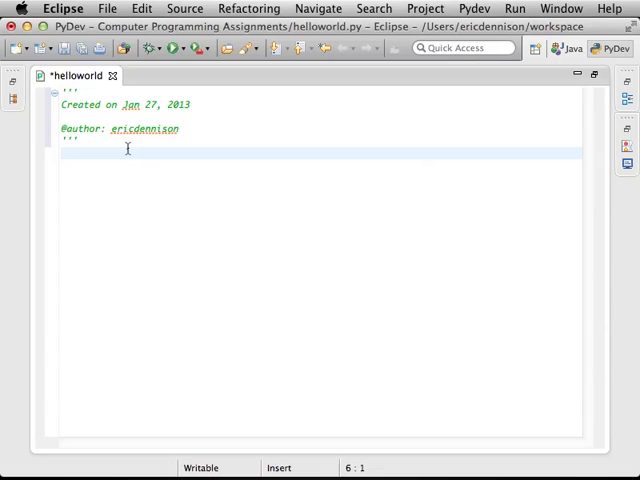
Add the line print("Hello world!") below the docstring followed by a blank line.
{"action": "key", "text": "Return"}
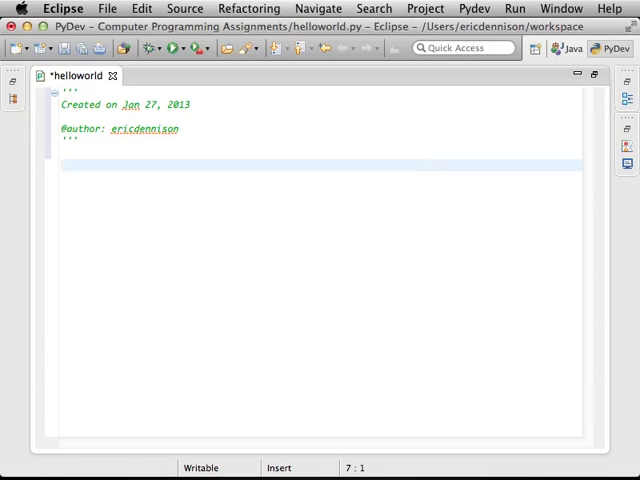
{"action": "type", "text": "p"}
{"action": "type", "text": "rint"}
{"action": "type", "text": "('"}
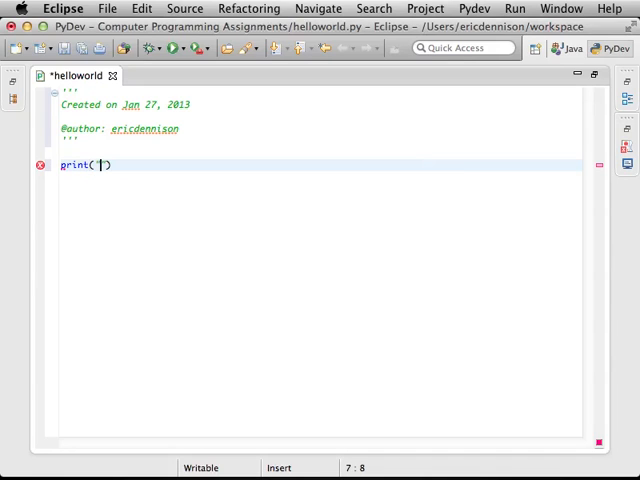
{"action": "type", "text": "Hello "}
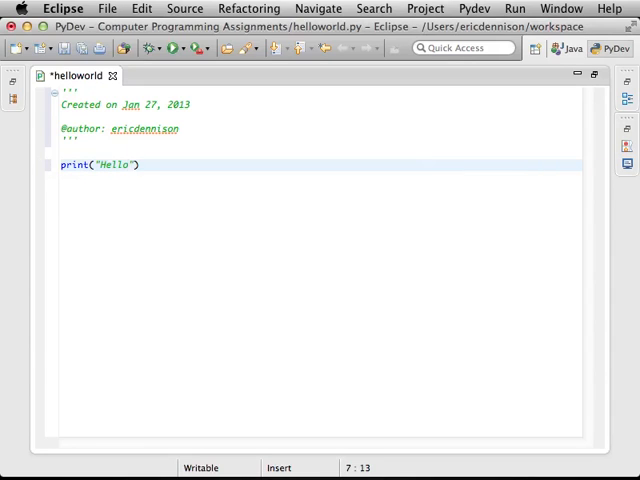
{"action": "type", "text": "world."}
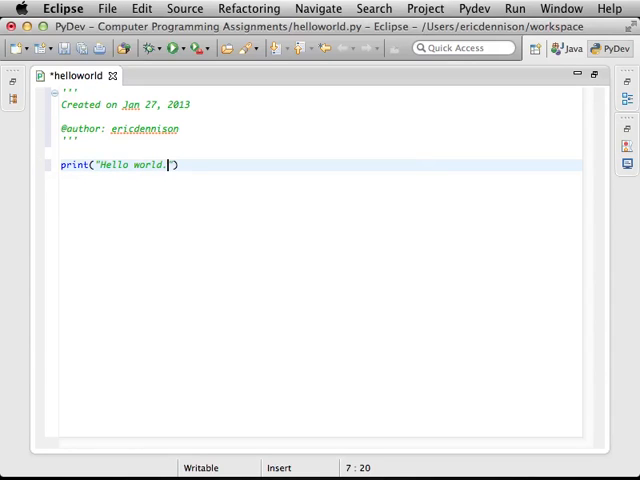
{"action": "key", "text": "BackSpace"}
{"action": "type", "text": "!"}
{"action": "left_click", "coordinate": [184, 168]}
{"action": "key", "text": "Return"}
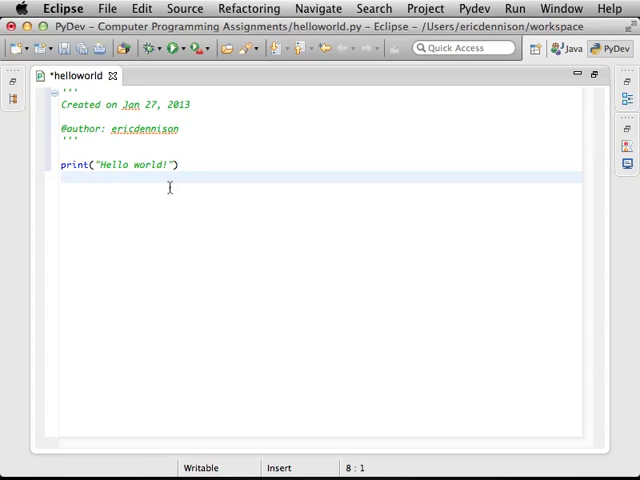
Save helloworld.py with Cmd+S, glancing at the File menu without choosing anything.
{"action": "key", "text": "super+s"}
{"action": "left_click", "coordinate": [107, 9]}
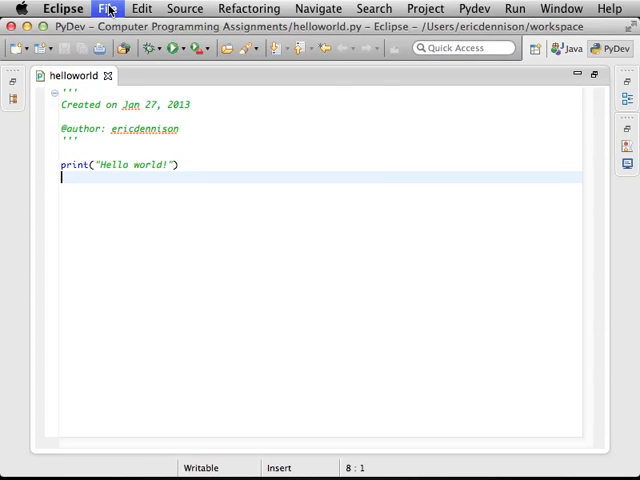
{"action": "left_click", "coordinate": [422, 155]}
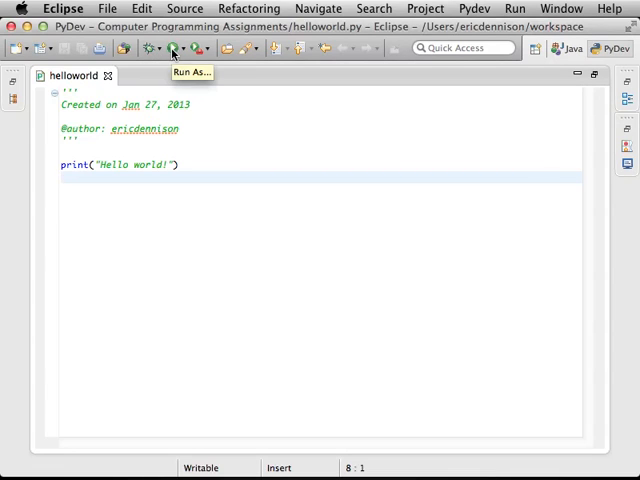
Run helloworld.py as a Python Run so the console shows Hello world!
{"action": "left_click", "coordinate": [177, 53]}
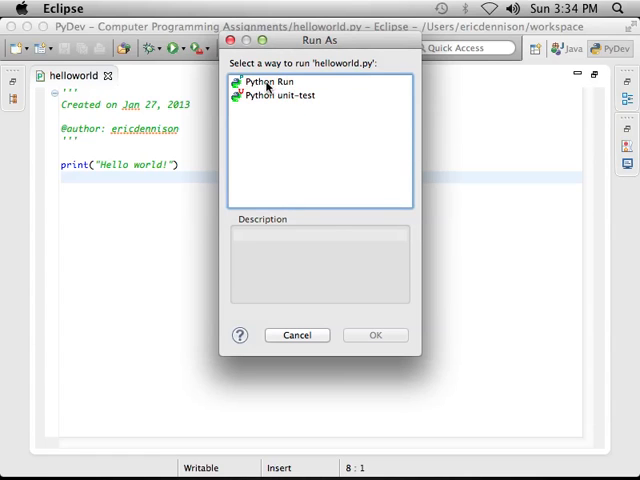
{"action": "left_click", "coordinate": [268, 82]}
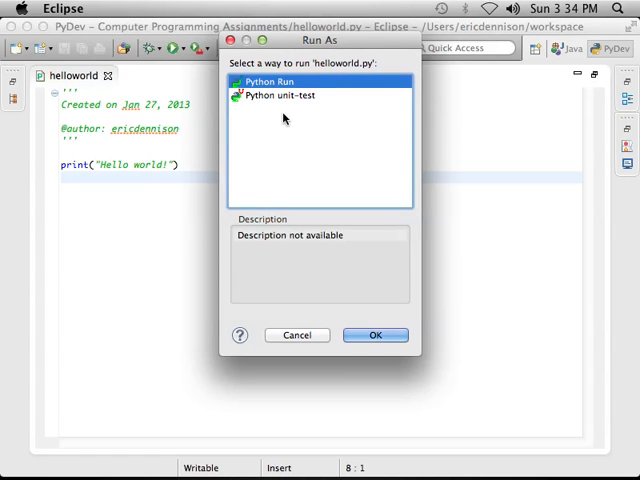
{"action": "left_click", "coordinate": [375, 337]}
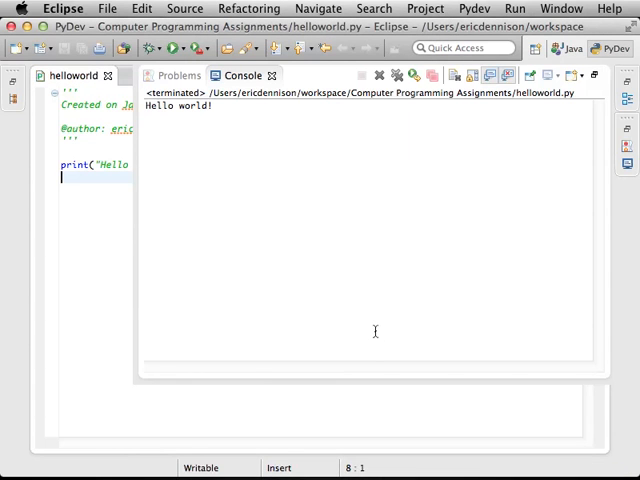
Maximize the console showing Hello world! and restore it, then select helloworld.py in the tree.
{"action": "double_click", "coordinate": [302, 78]}
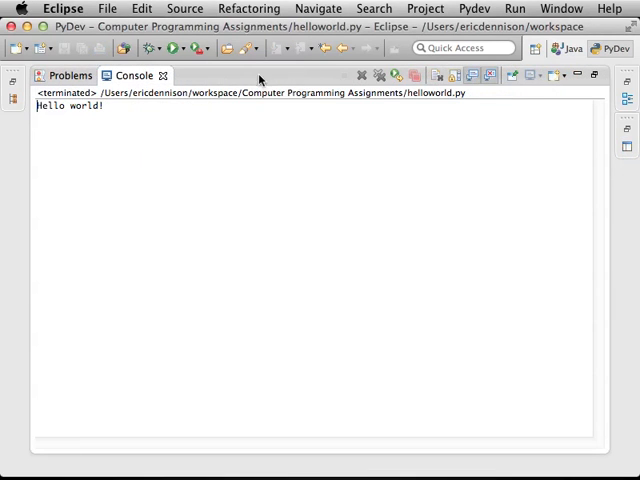
{"action": "double_click", "coordinate": [215, 78]}
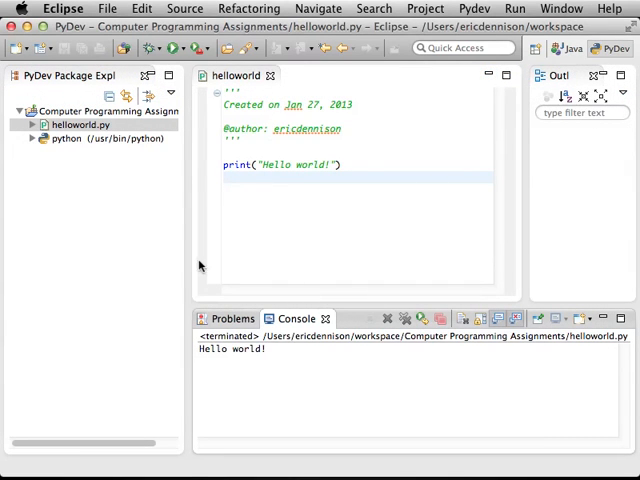
{"action": "left_click", "coordinate": [80, 124]}
Narrow the project tree pane and make the console pane taller.
{"action": "left_click_drag", "start_coordinate": [186, 255], "coordinate": [144, 250]}
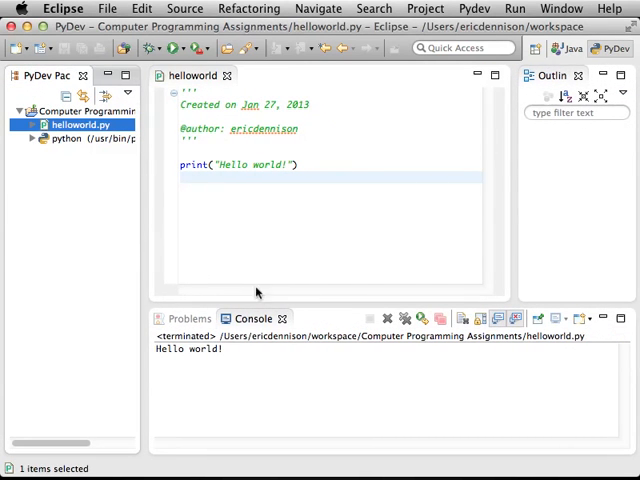
{"action": "left_click_drag", "start_coordinate": [307, 307], "coordinate": [307, 293]}
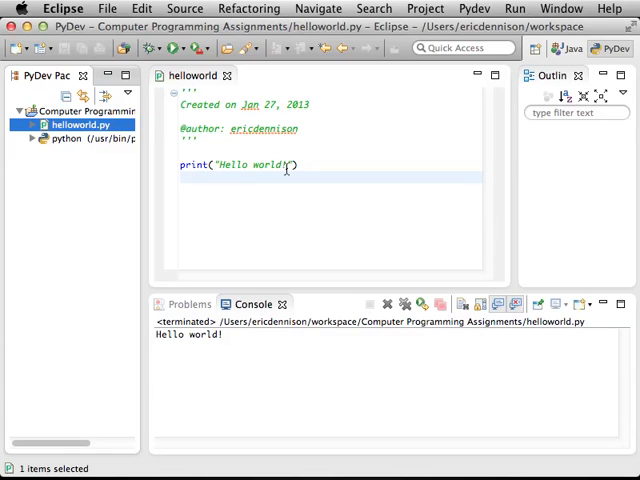
{"action": "left_click", "coordinate": [266, 349]}
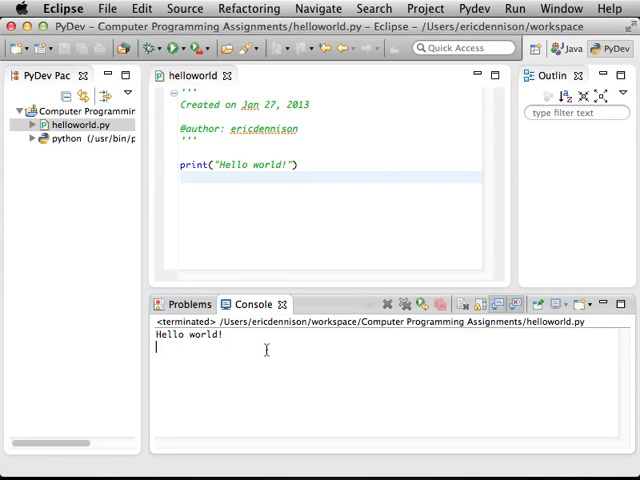
Start a debug run of helloworld.py, remembering the choice to switch to the Debug perspective.
{"action": "left_click", "coordinate": [162, 172]}
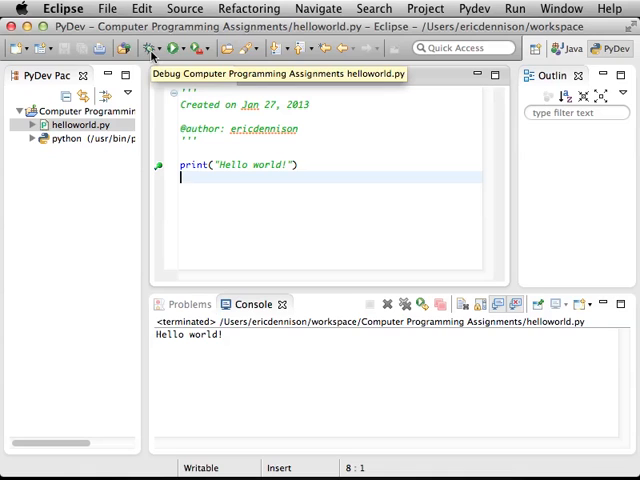
{"action": "left_click", "coordinate": [152, 50]}
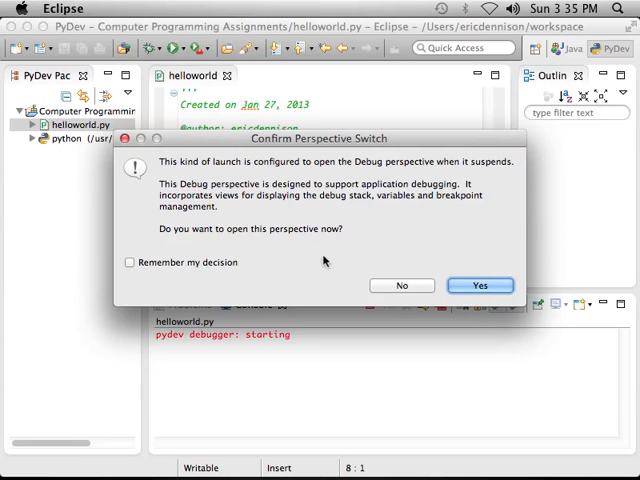
{"action": "left_click", "coordinate": [199, 263]}
{"action": "left_click", "coordinate": [480, 286]}
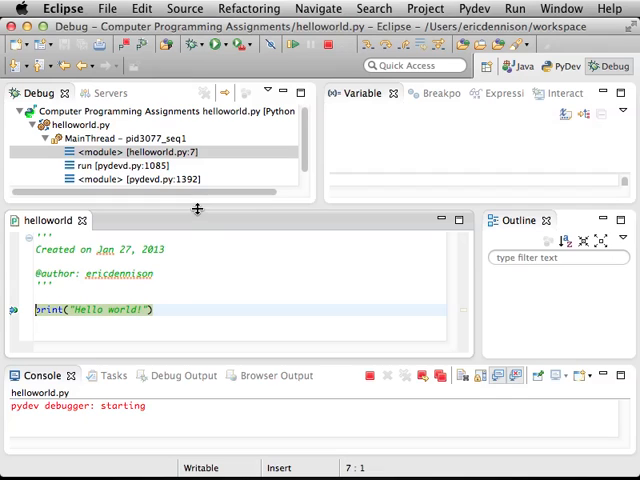
Shorten the debug stack view and resume the paused program so Hello world! is printed.
{"action": "mouse_move", "coordinate": [199, 215]}
{"action": "left_mouse_down"}
{"action": "mouse_move", "coordinate": [201, 201]}
{"action": "mouse_move", "coordinate": [201, 209]}
{"action": "left_mouse_up"}
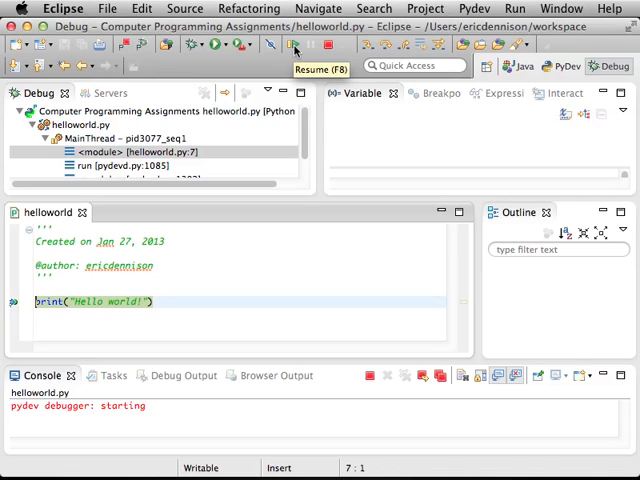
{"action": "left_click", "coordinate": [295, 46]}
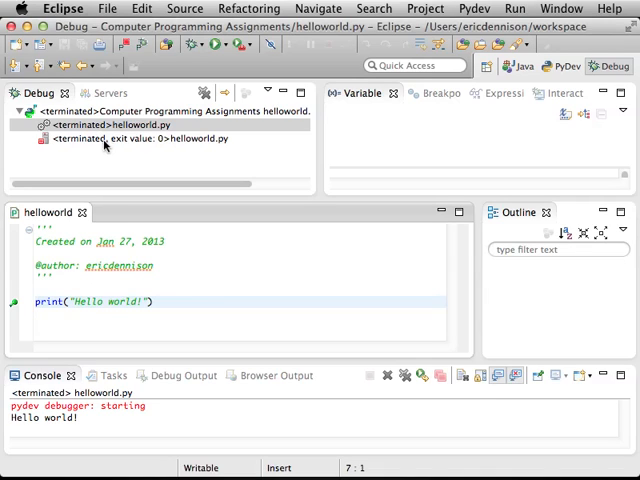
{"action": "left_click", "coordinate": [203, 301]}
Return to the PyDev perspective with a taller editor and narrower project explorer.
{"action": "left_click", "coordinate": [565, 68]}
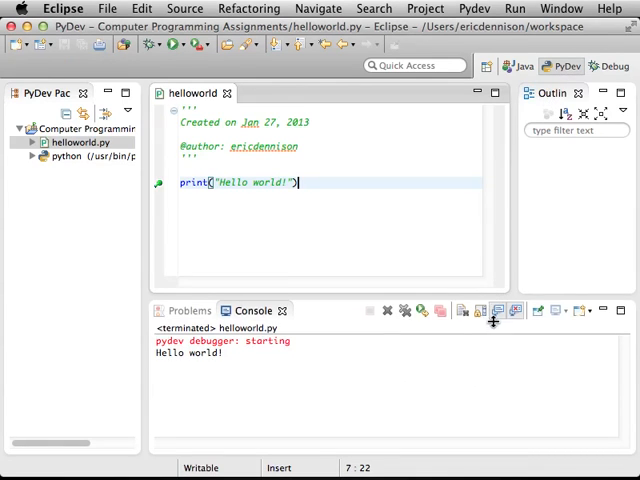
{"action": "left_click_drag", "start_coordinate": [492, 302], "coordinate": [492, 324]}
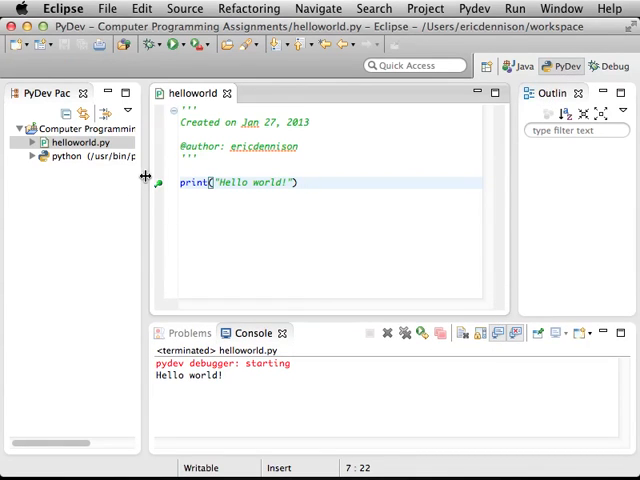
{"action": "left_click_drag", "start_coordinate": [129, 181], "coordinate": [115, 181]}
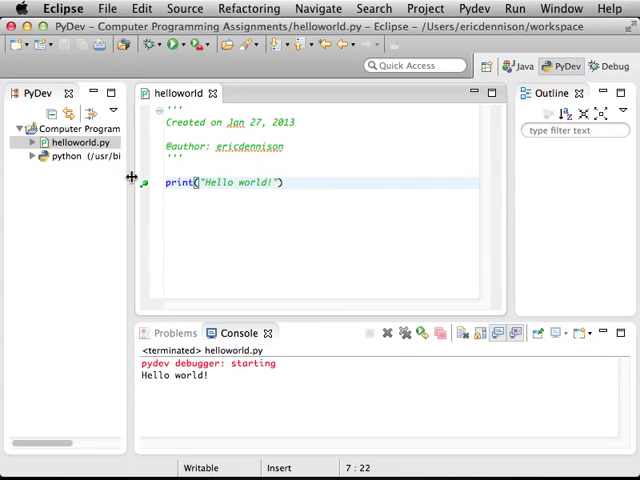
Select the Computer Programming Assignments project and begin creating a new file via File > New.
{"action": "left_click", "coordinate": [55, 130]}
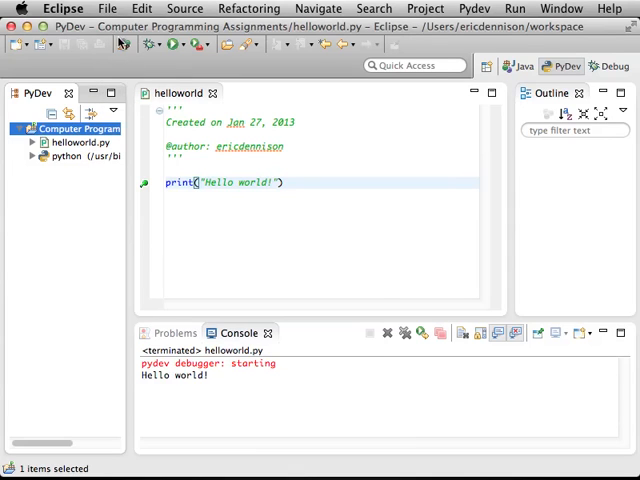
{"action": "left_click", "coordinate": [107, 8]}
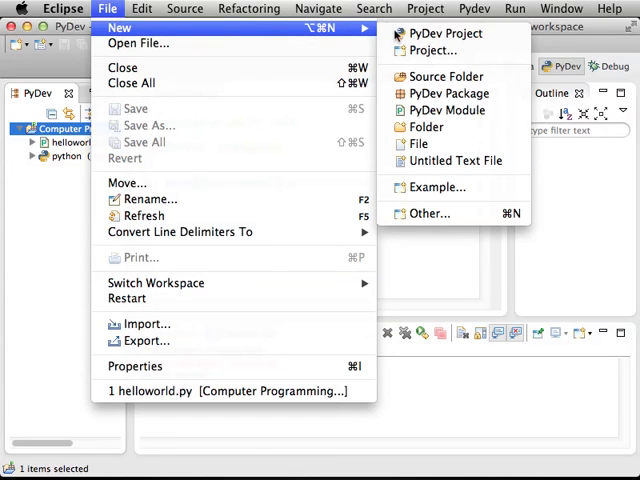
{"action": "mouse_move", "coordinate": [180, 28]}
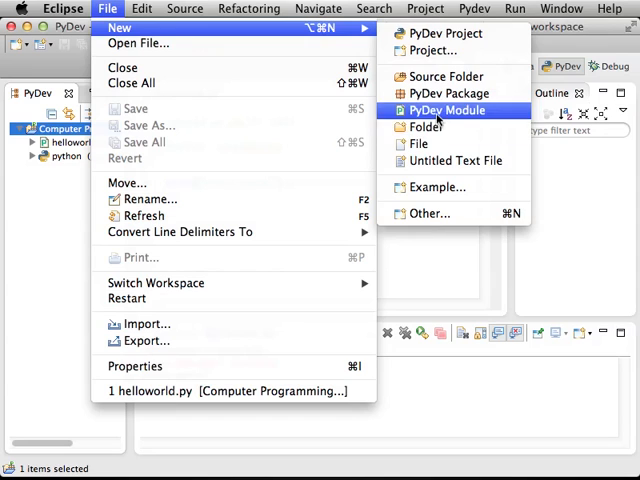
Create a new PyDev module named secondhello in the project.
{"action": "left_click", "coordinate": [435, 110]}
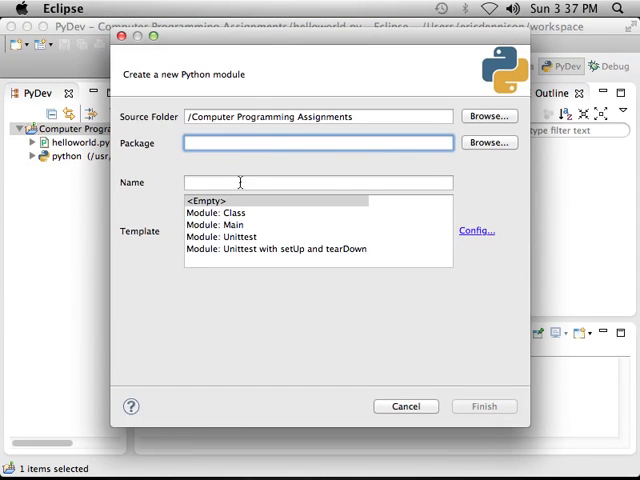
{"action": "left_click", "coordinate": [240, 182]}
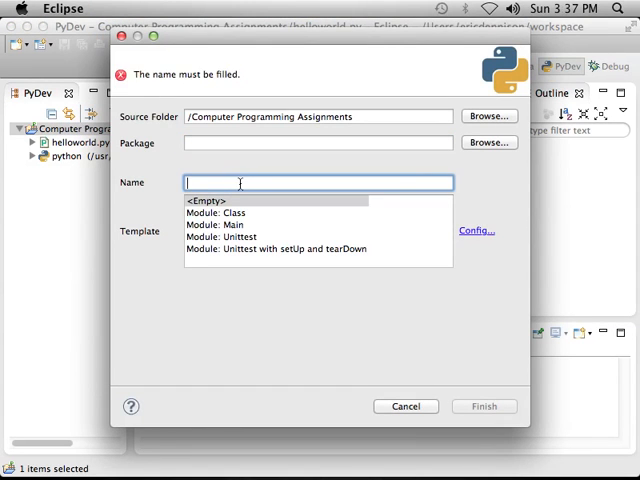
{"action": "type", "text": "second"}
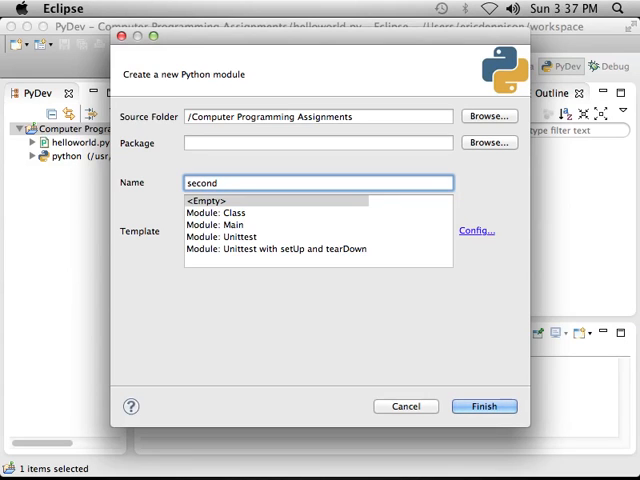
{"action": "type", "text": "hello"}
{"action": "left_click", "coordinate": [484, 406]}
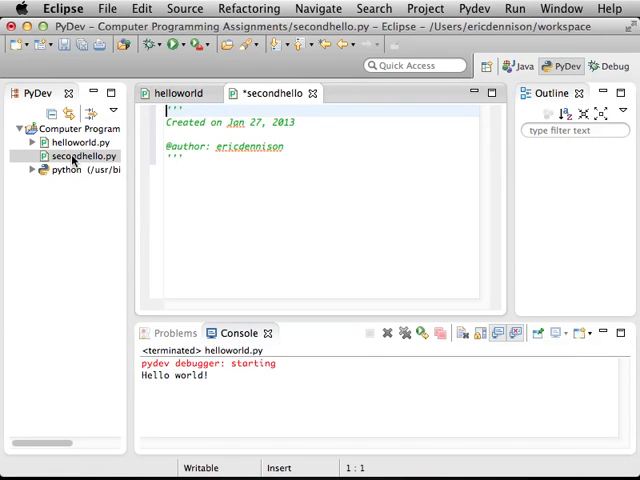
Add print("Hello, again!") on the empty line below the docstring of secondhello.py.
{"action": "left_click", "coordinate": [214, 191]}
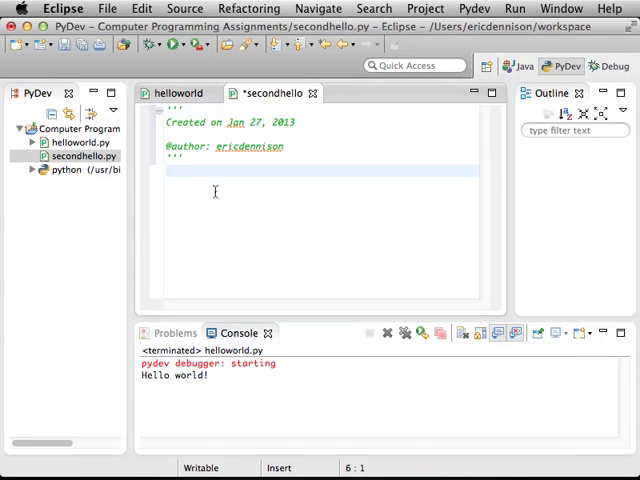
{"action": "type", "text": "print(\"Hel"}
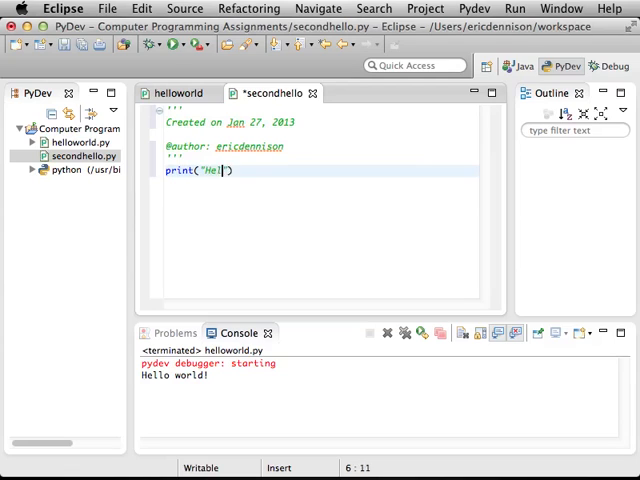
{"action": "type", "text": "lo, again!"}
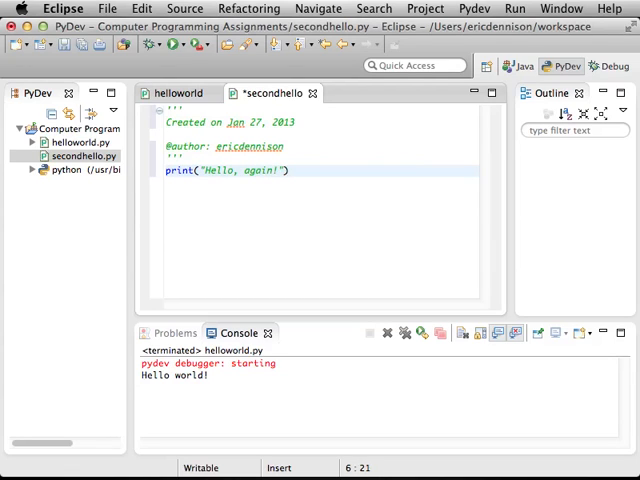
{"action": "type", "text": "\")"}
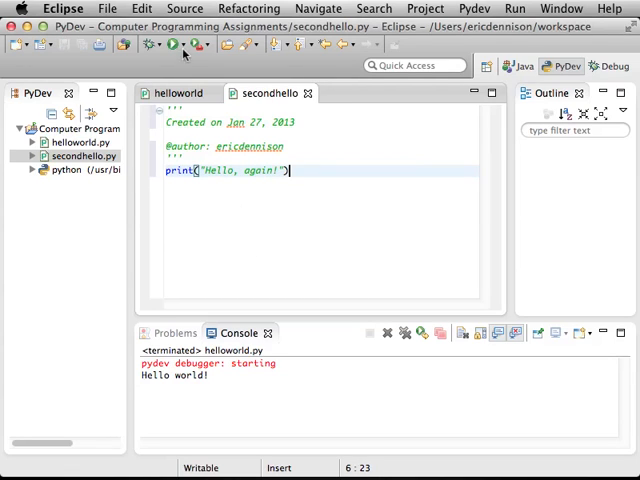
Save and run secondhello.py as a Python Run so the console shows Hello, again!
{"action": "left_click", "coordinate": [173, 45]}
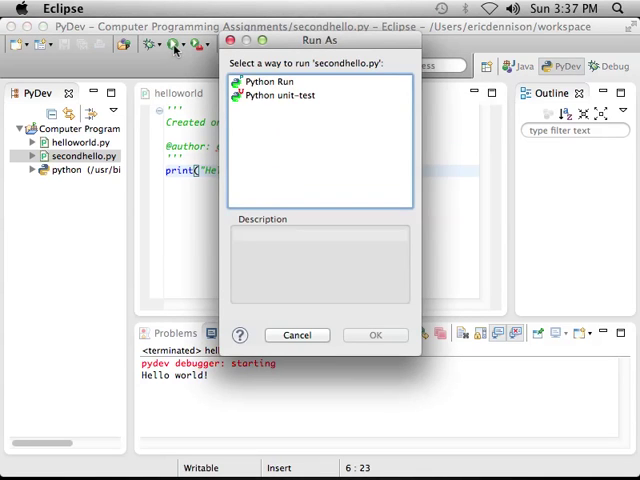
{"action": "left_click", "coordinate": [268, 82]}
{"action": "left_click", "coordinate": [375, 335]}
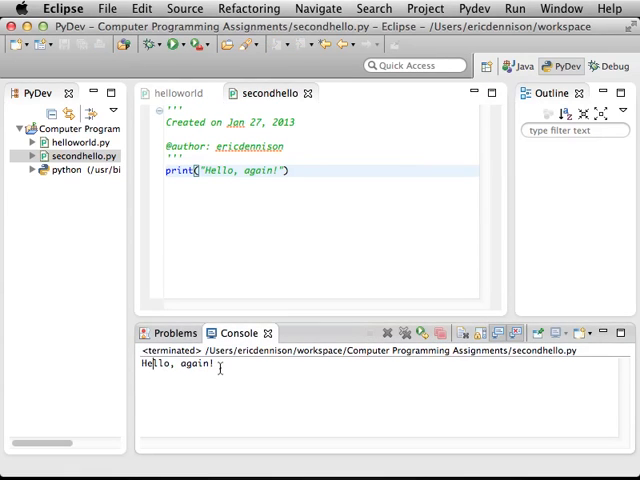
Select the Computer Programming Assignments project and widen the explorer so full names show.
{"action": "left_click", "coordinate": [30, 129]}
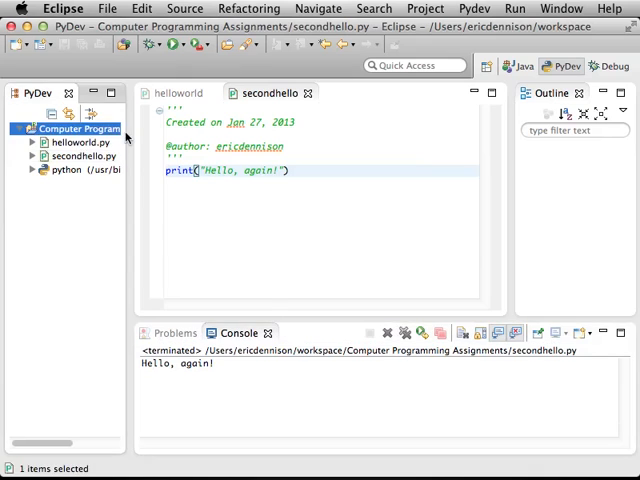
{"action": "left_click_drag", "start_coordinate": [128, 137], "coordinate": [193, 138]}
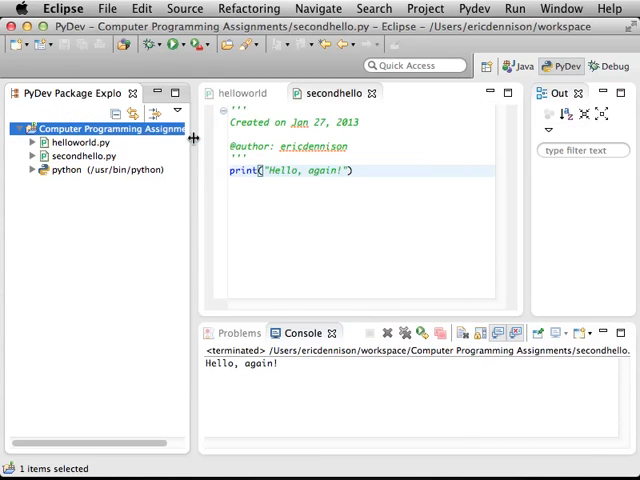